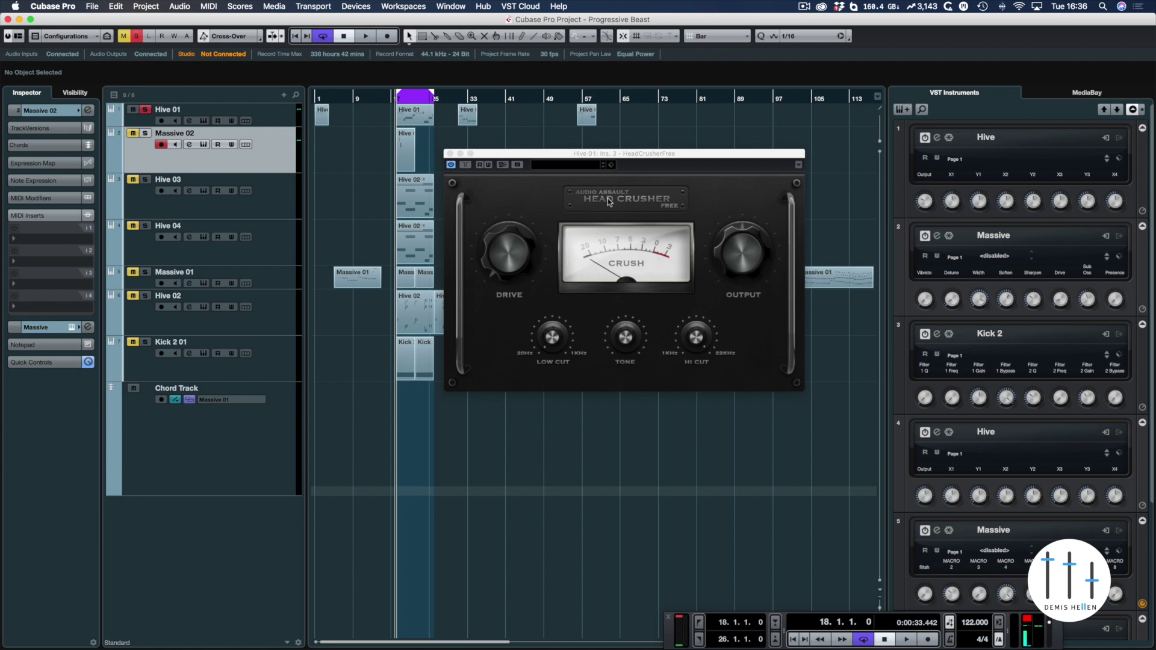
Lower HeadCrusher's OUTPUT level on Hive 01 and play the loop with the effect bypassed.
left_click_drag(582, 155, 490, 184)
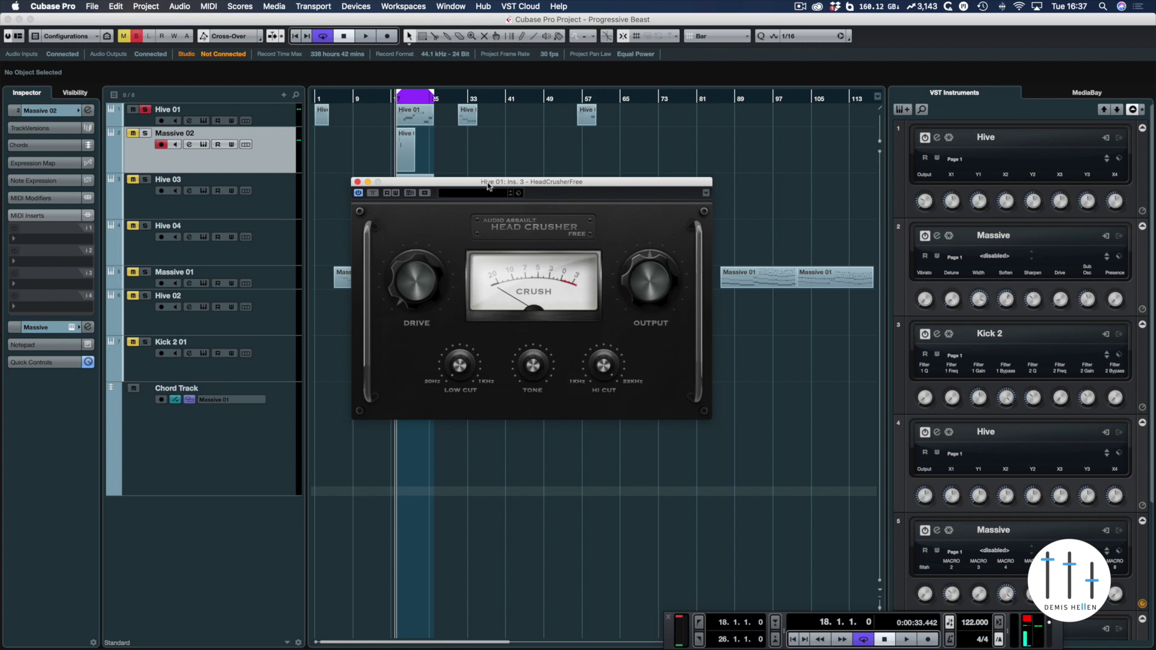
left_click_drag(488, 183, 495, 207)
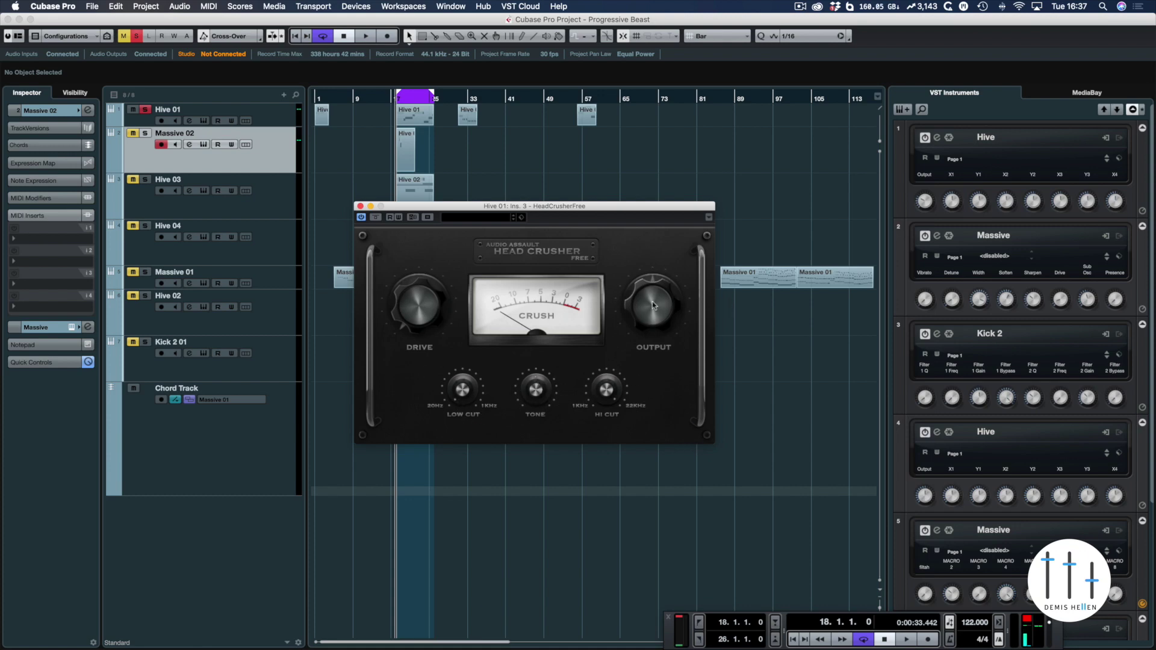
left_click_drag(651, 310, 641, 355)
key("space")
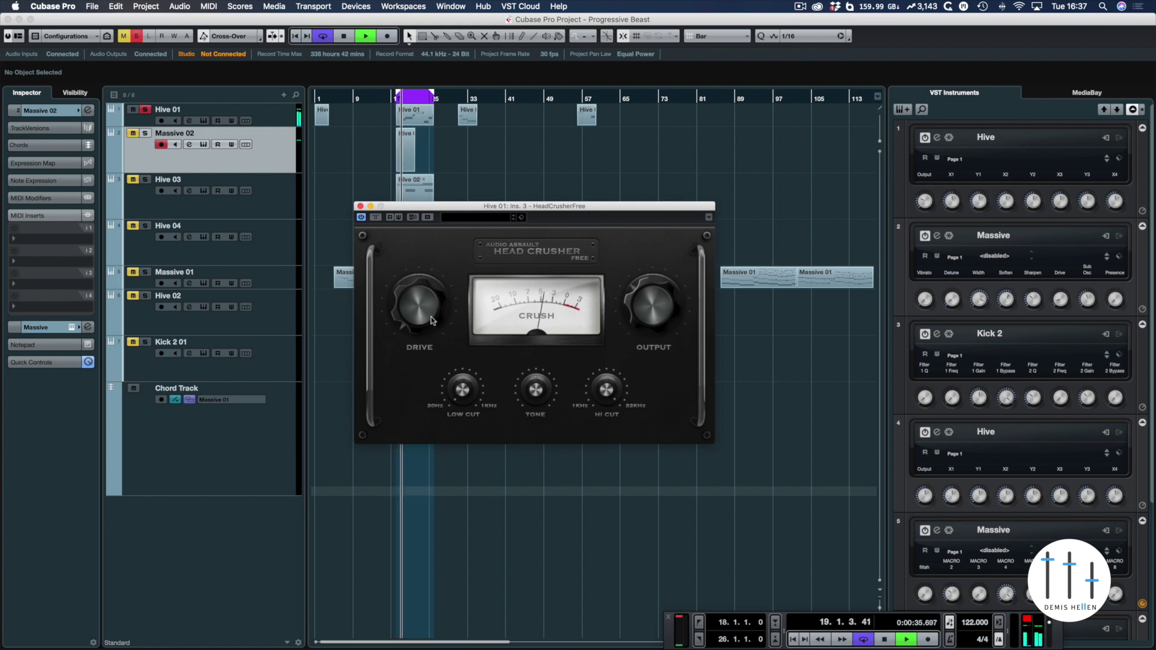
left_click(378, 218)
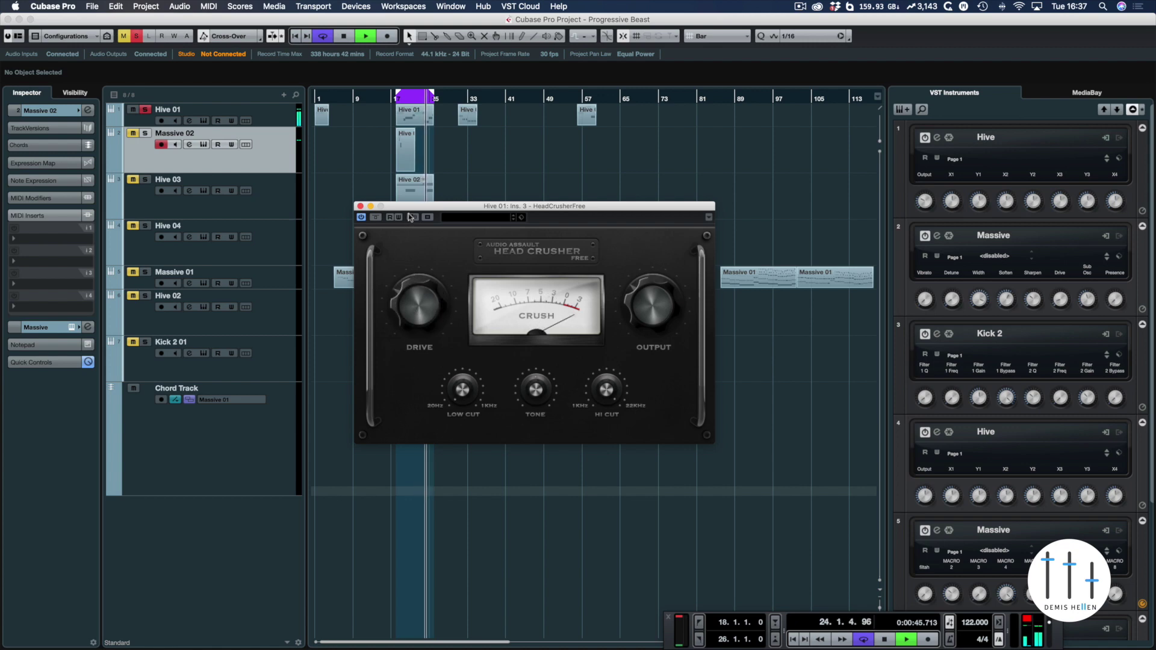
Lower the DRIVE knob and audition the change with playback started and stopped a few times.
left_click_drag(411, 277, 407, 277)
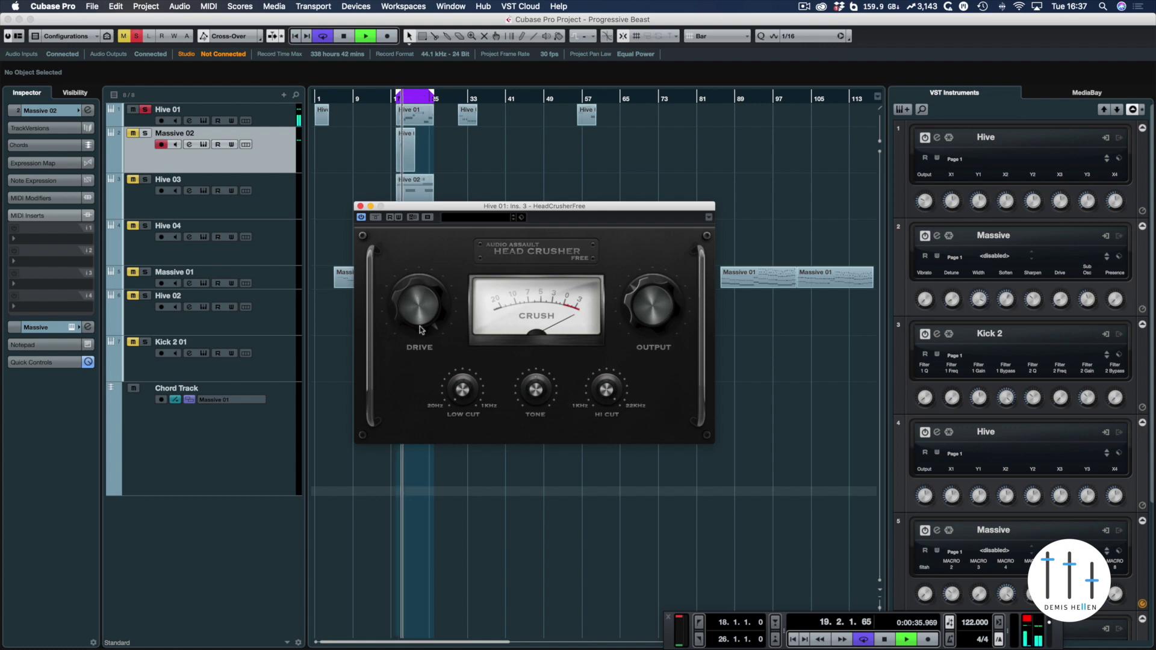
mouse_move(417, 299)
left_mouse_down()
mouse_move(418, 323)
mouse_move(406, 323)
mouse_move(420, 323)
left_mouse_up()
key("space")
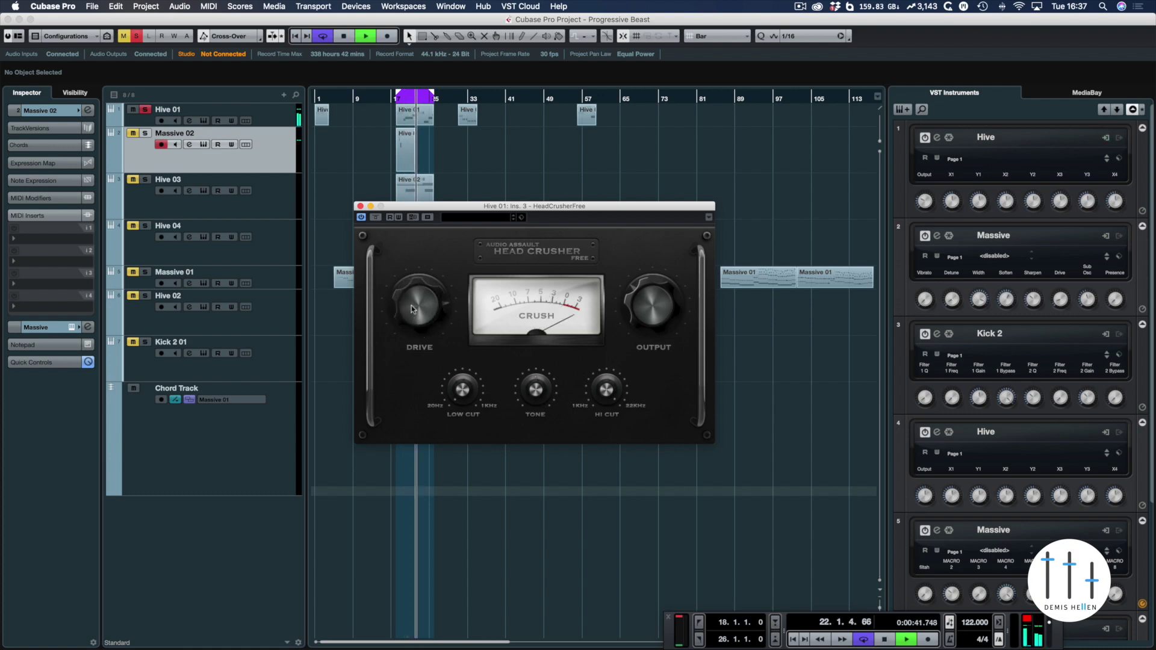
key("space")
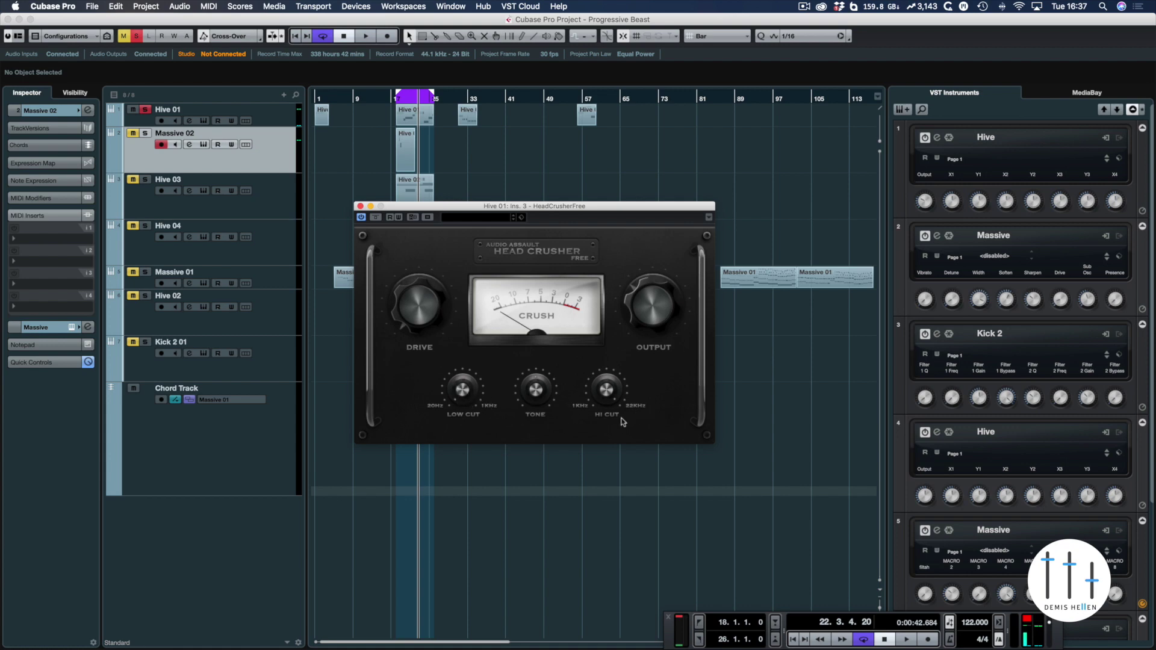
key("space")
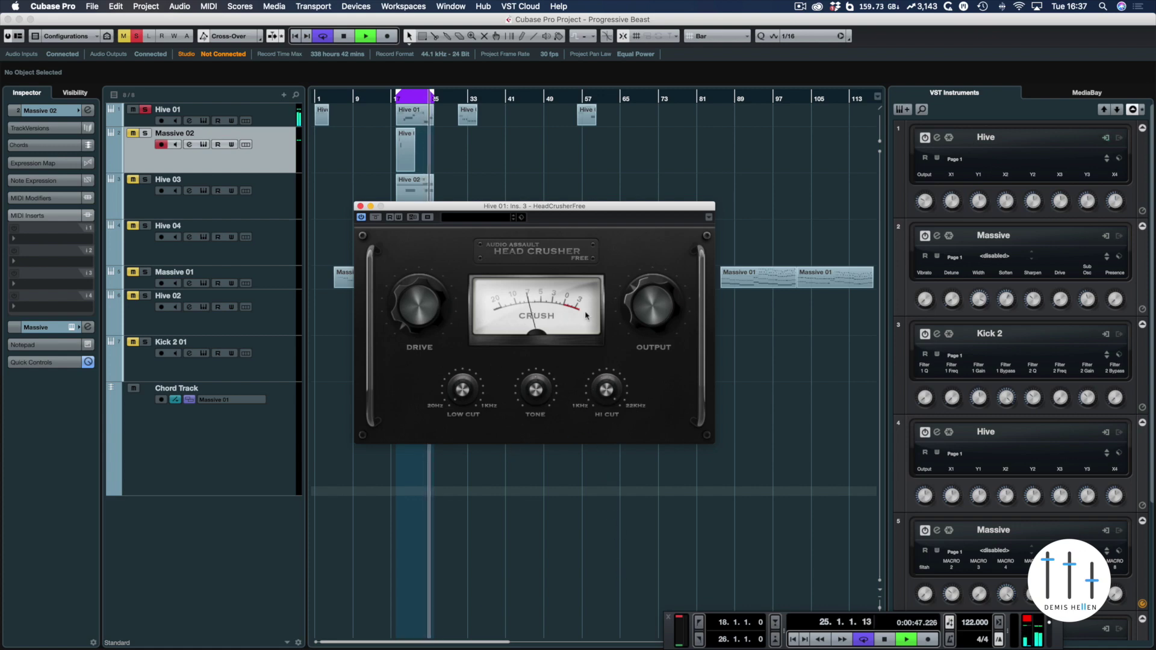
key("space")
key("space")
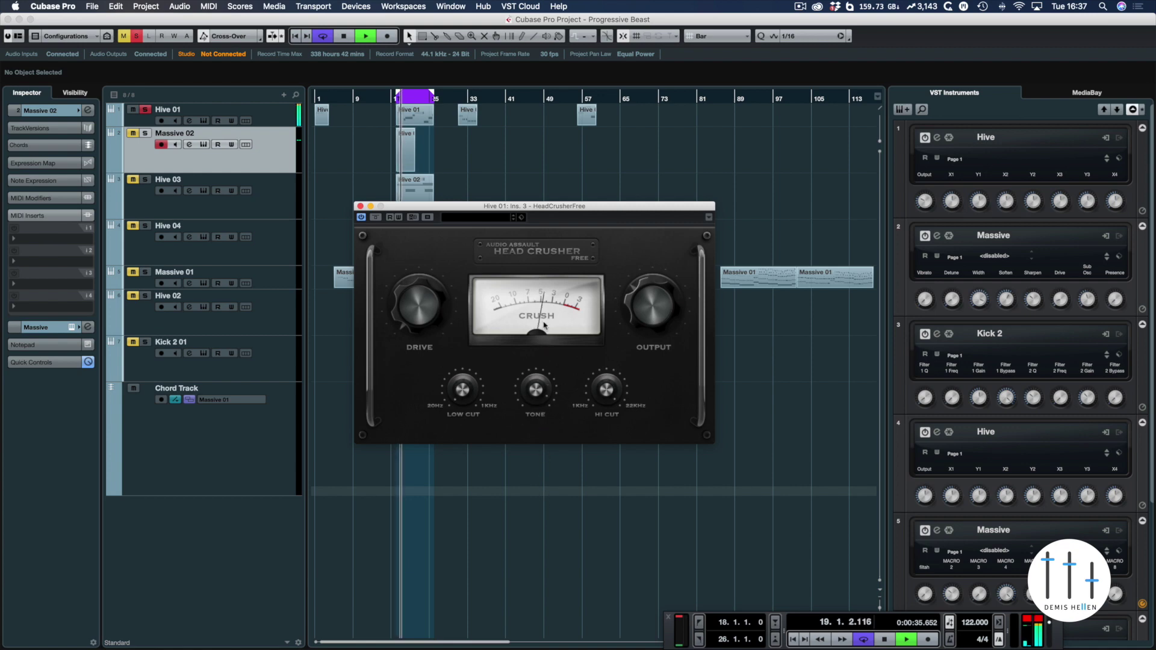
key("space")
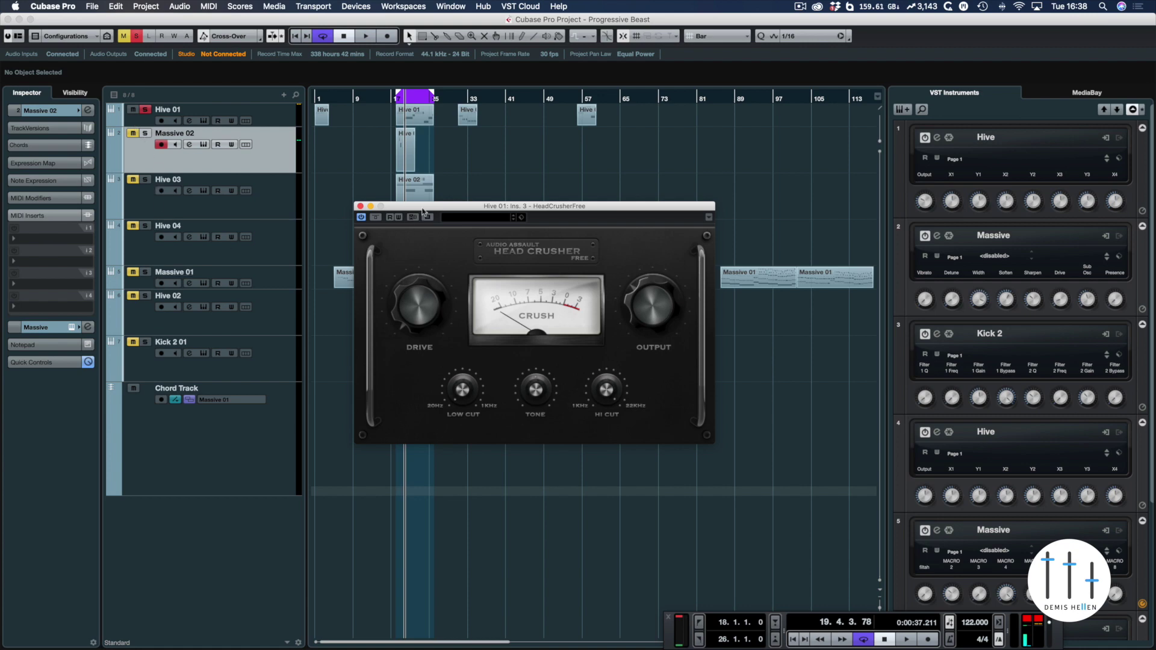
left_click_drag(424, 210, 617, 276)
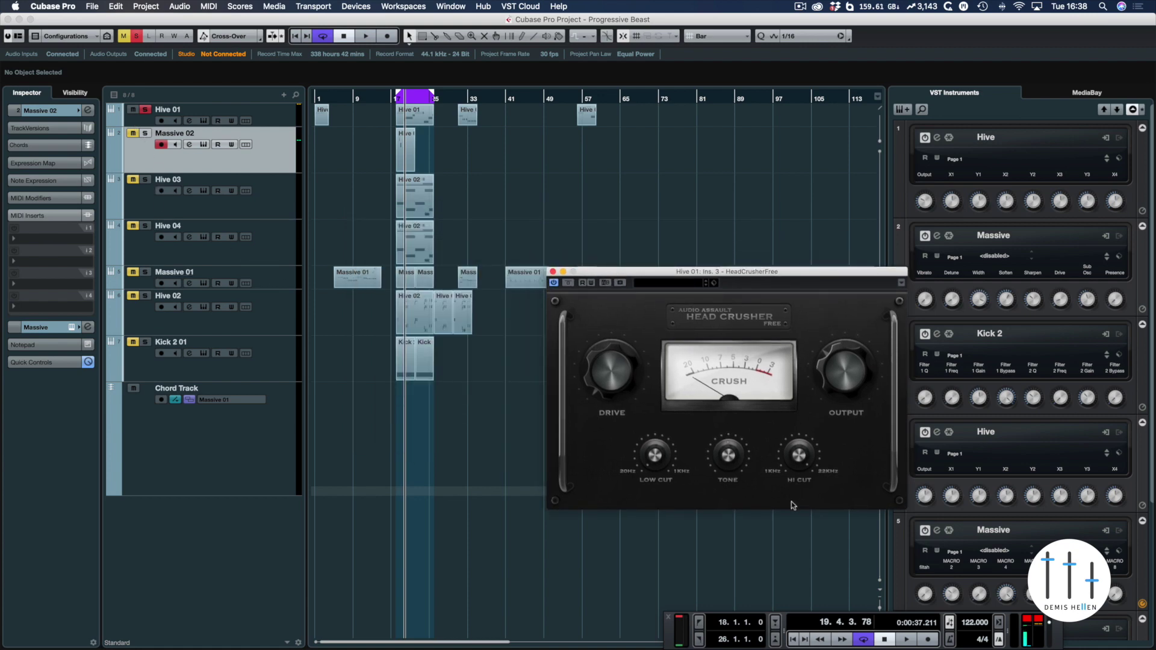
key("F3")
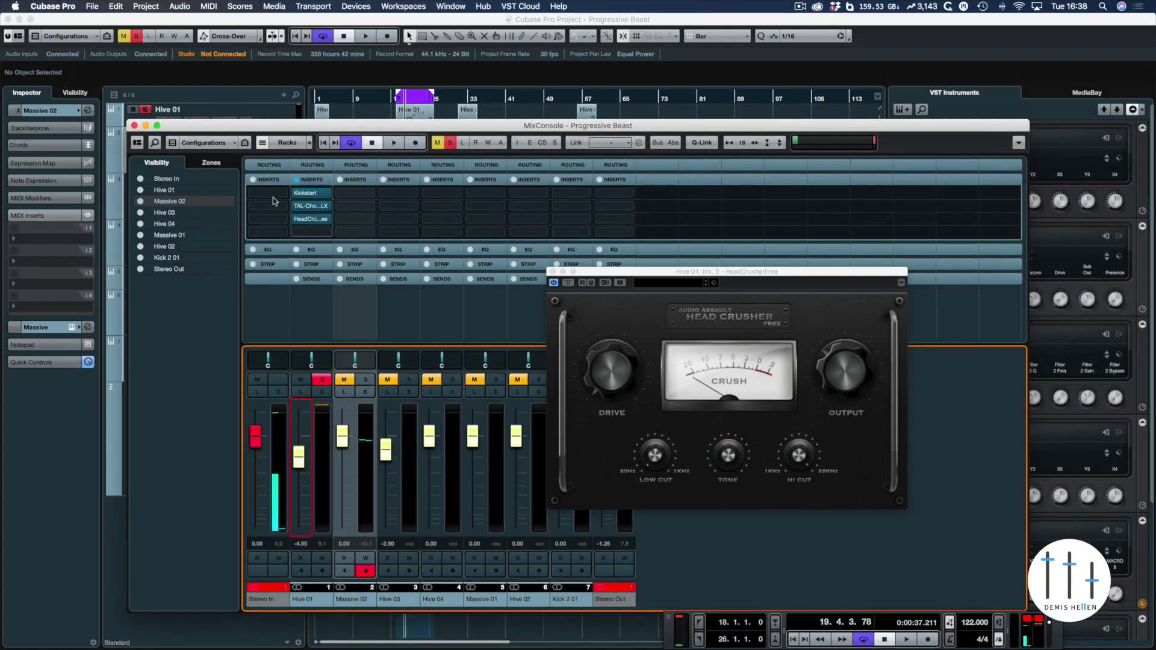
key("F3")
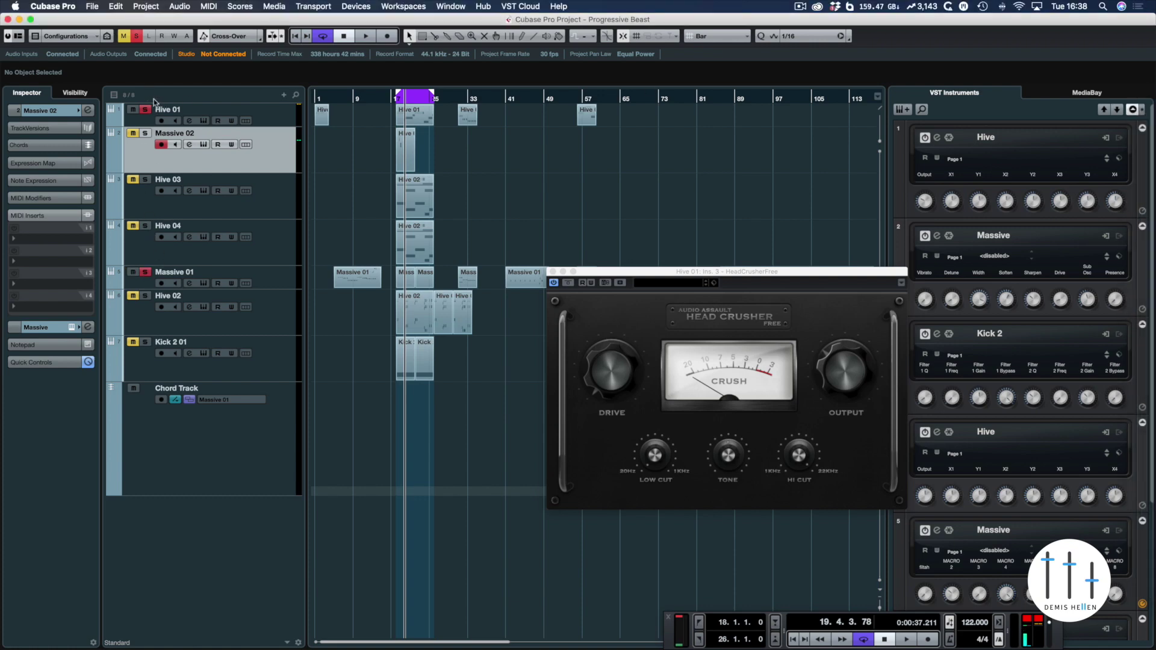
Clear all solos, solo Hive 02 alone and play it through HeadCrusher on its first insert.
left_click(136, 36)
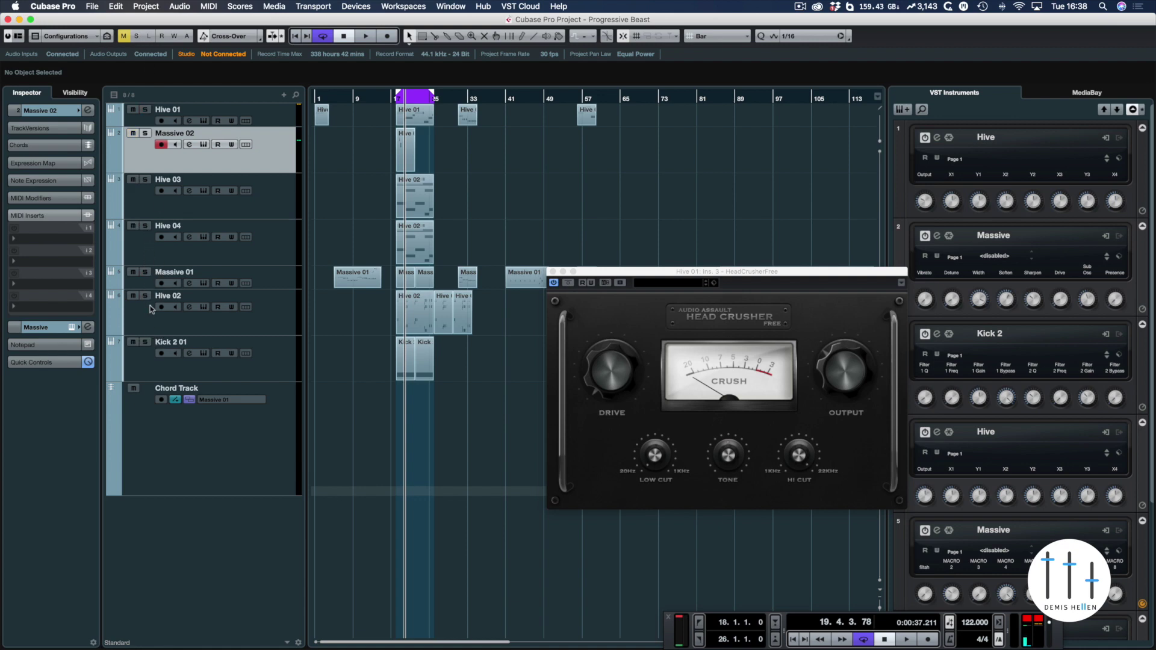
left_click(145, 295)
key("space")
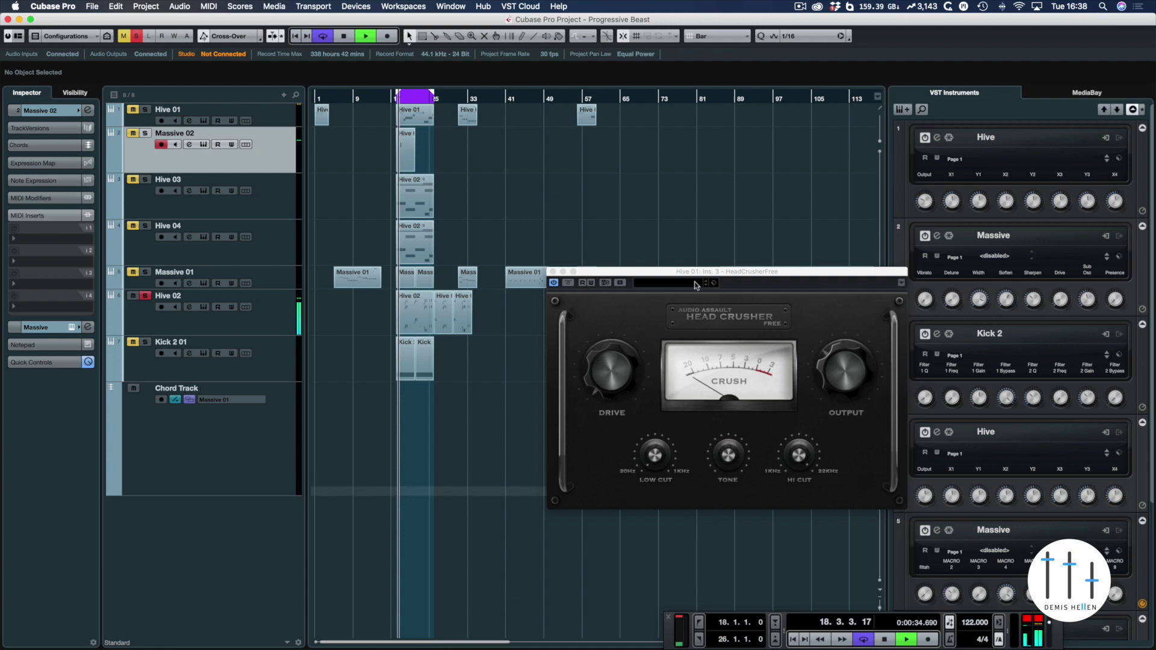
left_click_drag(695, 283, 610, 209)
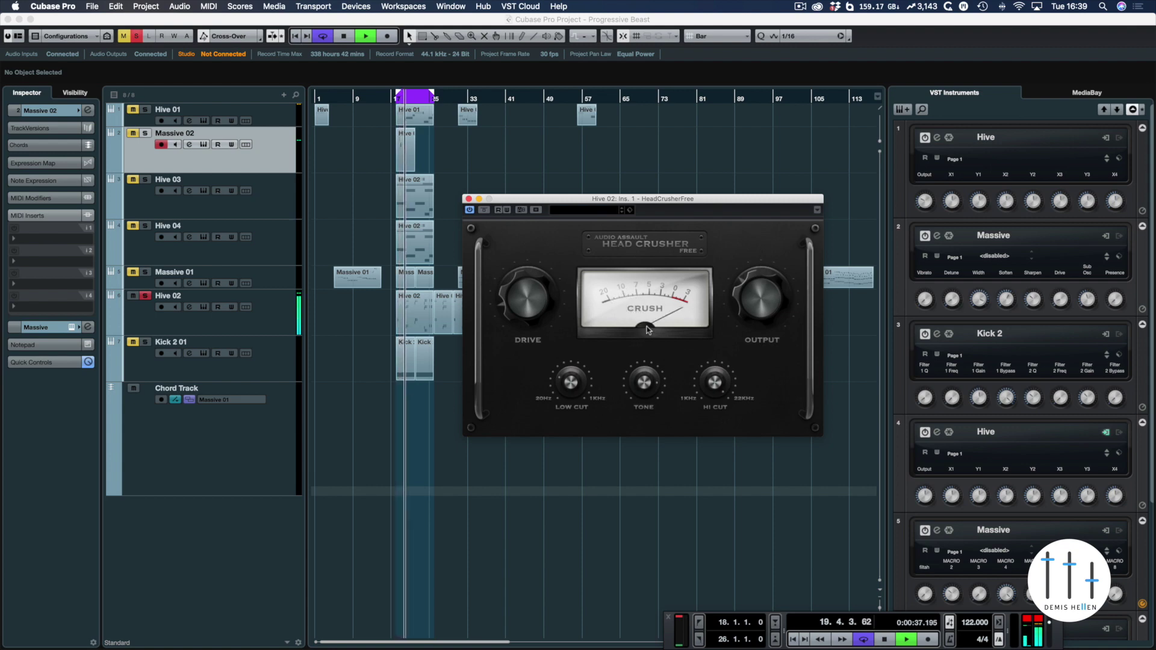
Bypass and re-enable HeadCrusher on Hive 02, solo Hive 01 too, then stop playback.
left_click(485, 210)
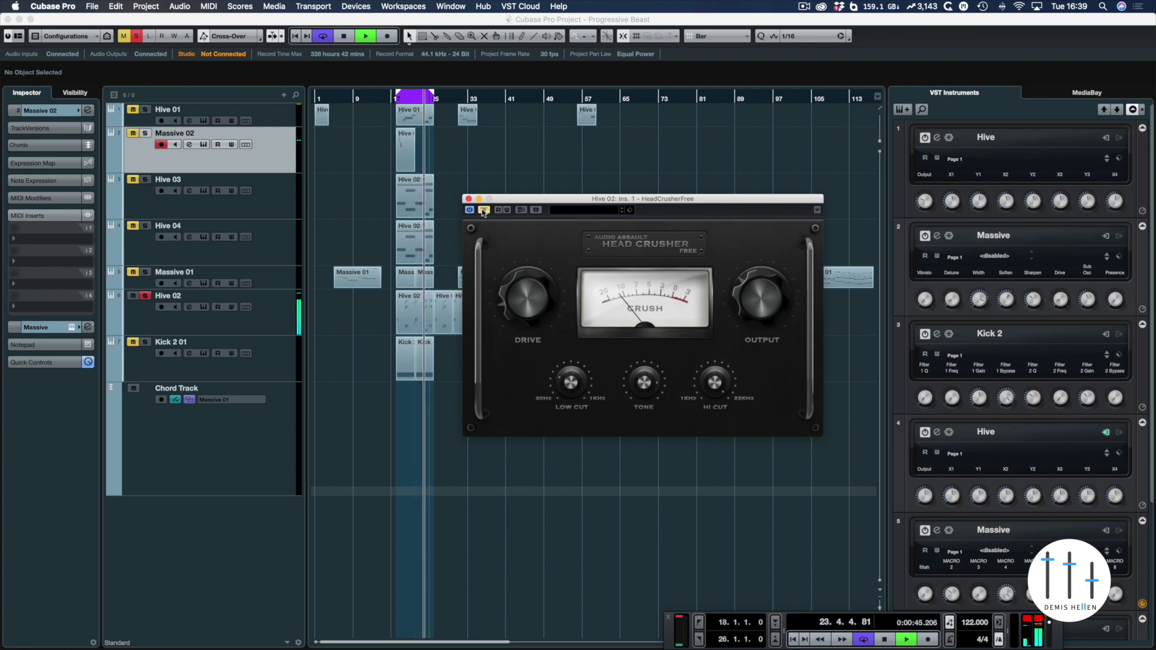
left_click(485, 210)
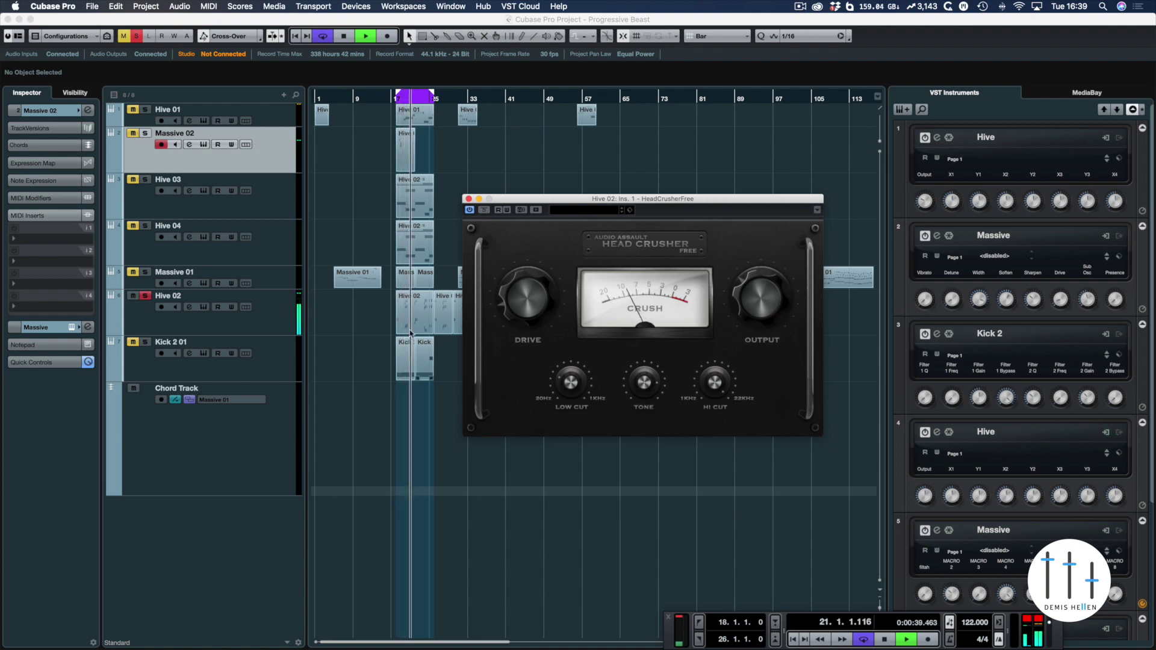
left_click(147, 110)
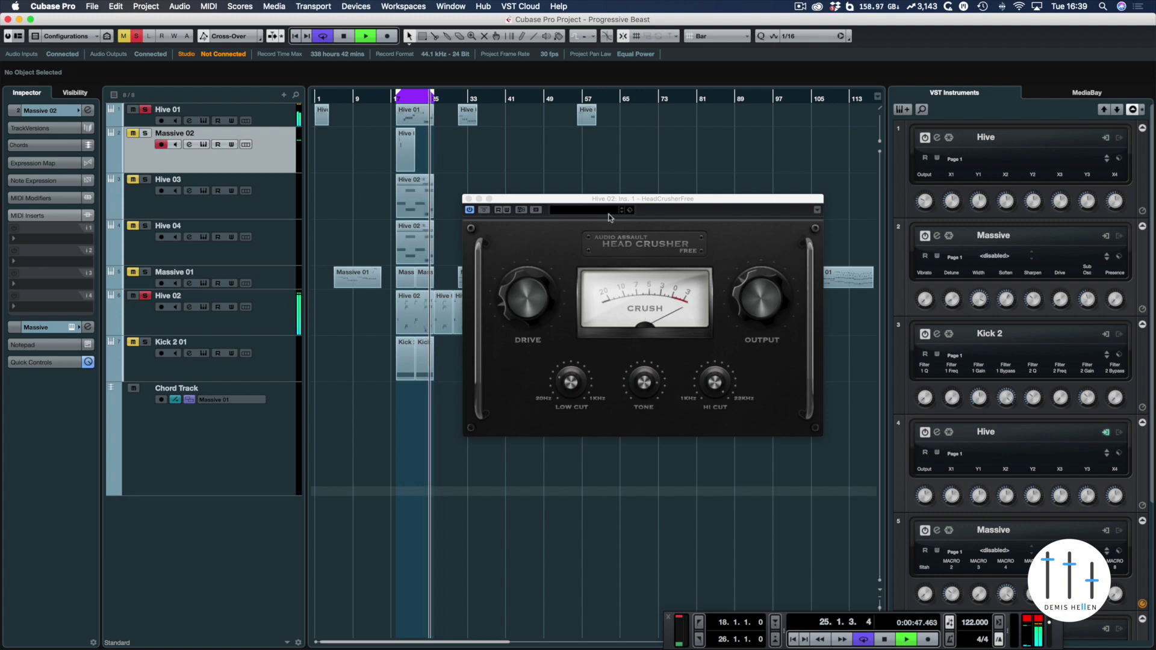
mouse_move(610, 204)
left_mouse_down()
mouse_move(479, 207)
mouse_move(555, 209)
left_mouse_up()
key("space")
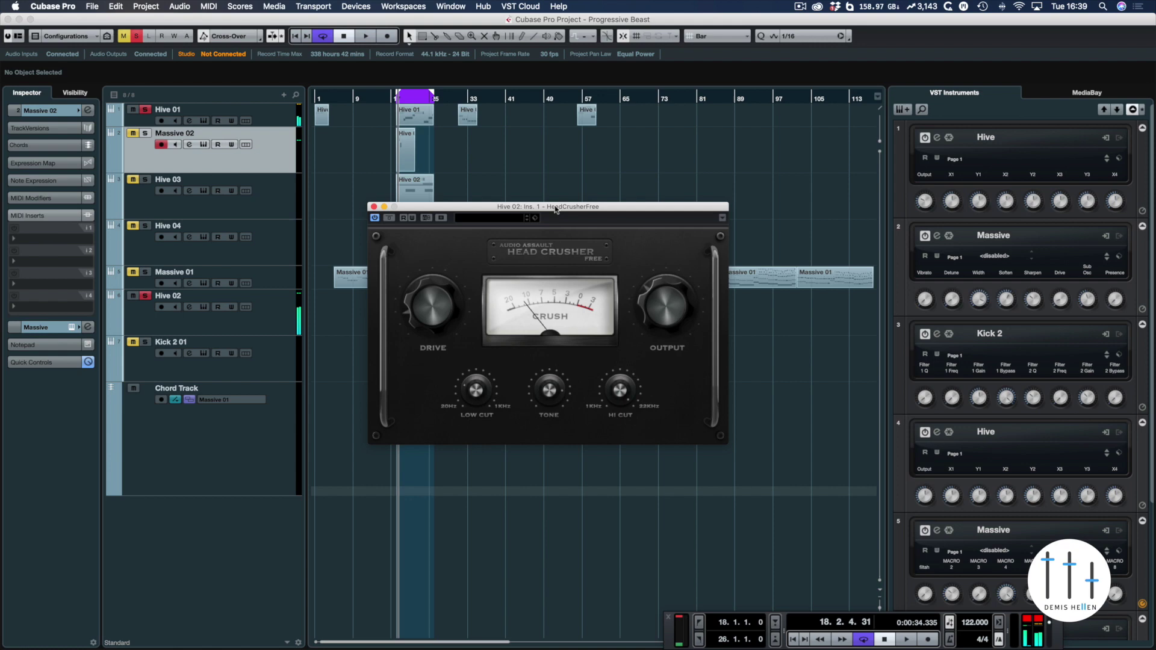